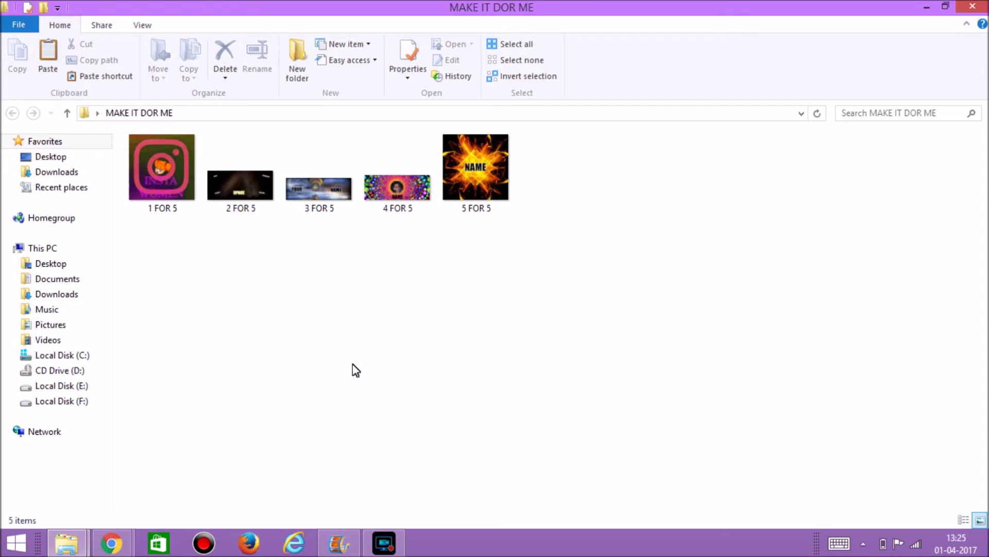
# Open the 1 FOR 5 INSTA WOMEN design in Windows Photo Viewer
pyautogui.doubleClick(163, 194)
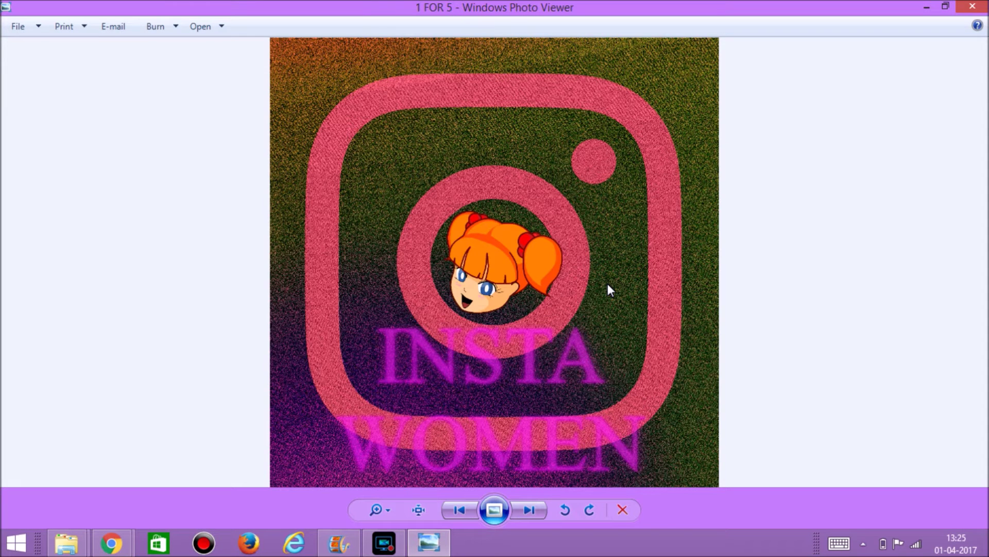
# Advance to the second design, 2 FOR 5, the SPACE banner
pyautogui.press('Right')
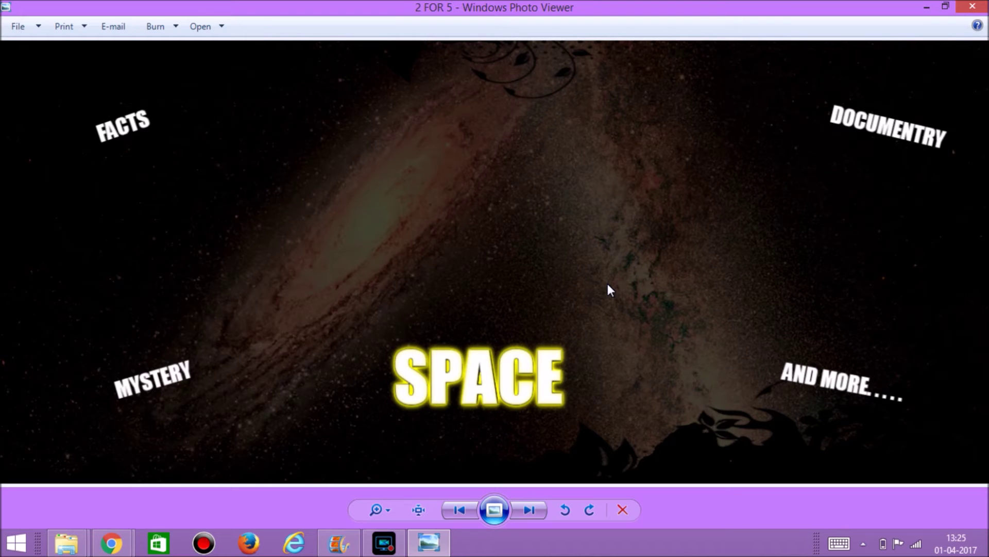
# Advance past the balloon YOUR NAME cover (3 FOR 5) to 4 FOR 5
pyautogui.press('Right')
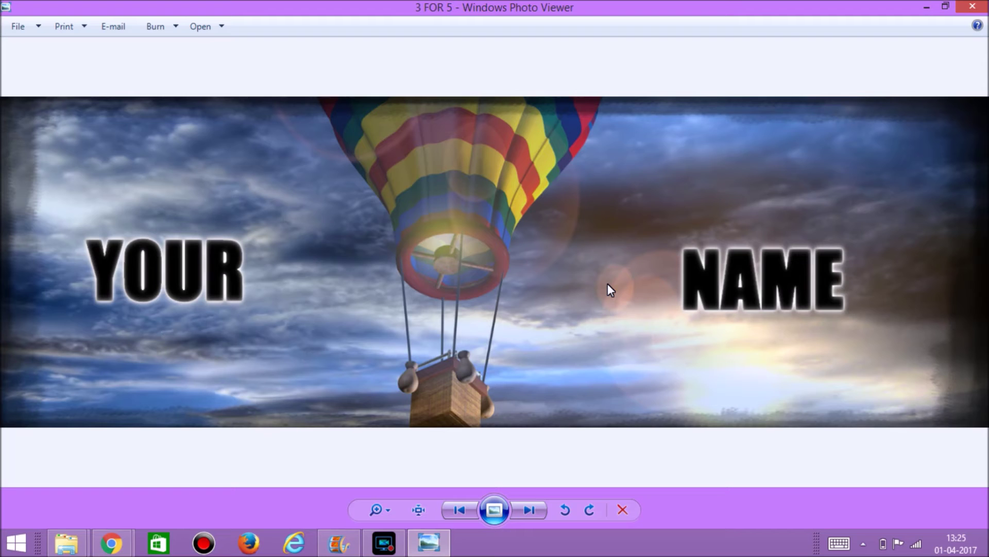
pyautogui.press('Right')
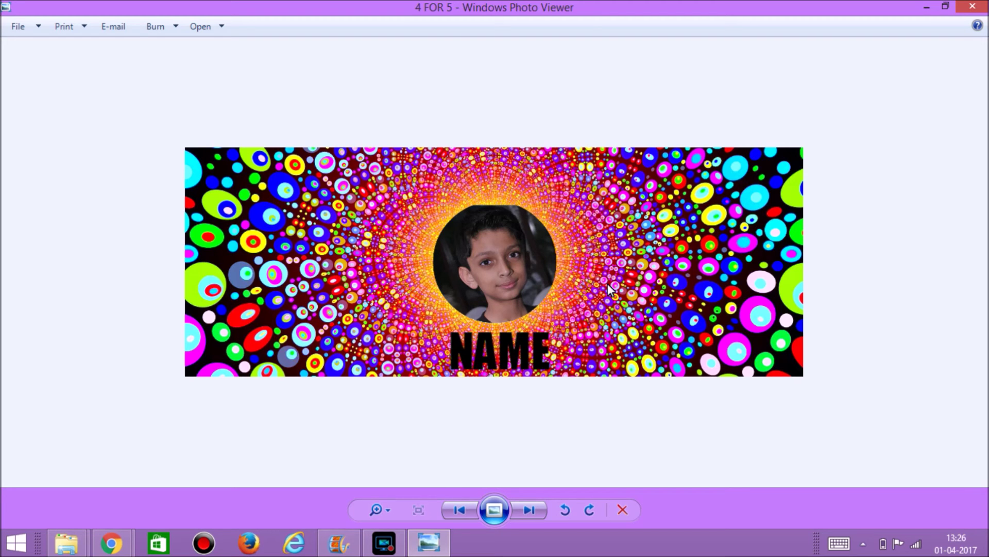
# Show the fiery NAME design (5 FOR 5), then wrap back to 1 FOR 5
pyautogui.press('Right')
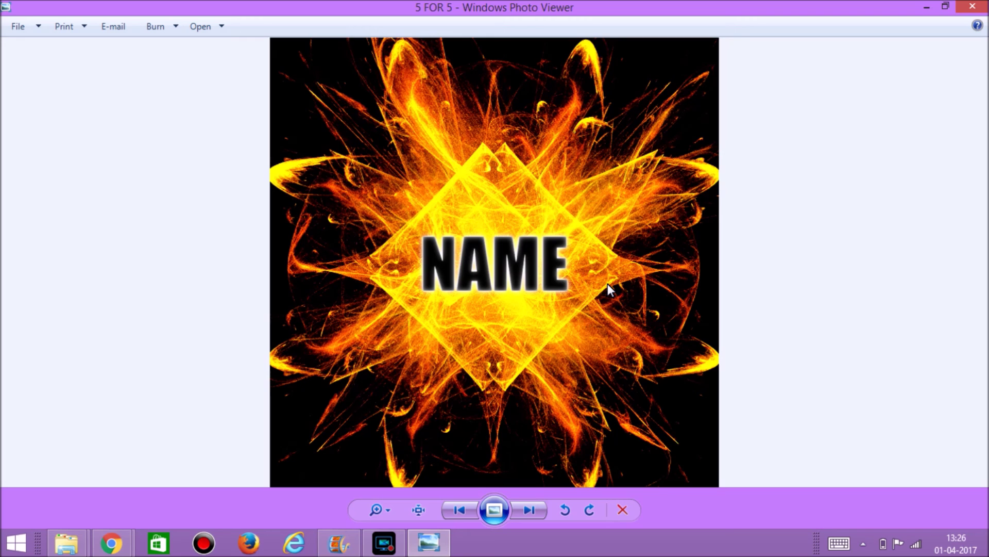
pyautogui.press('Right')
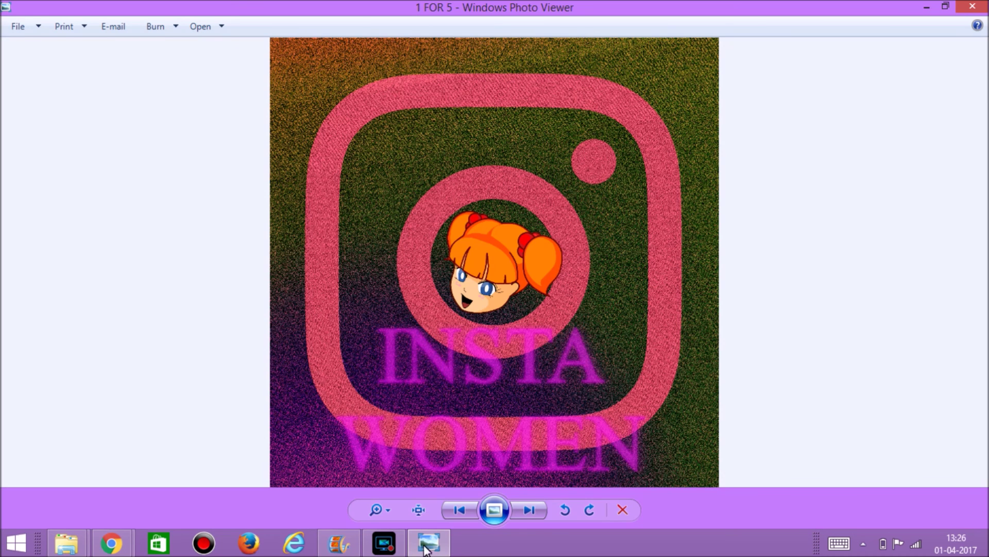
pyautogui.click(393, 544)
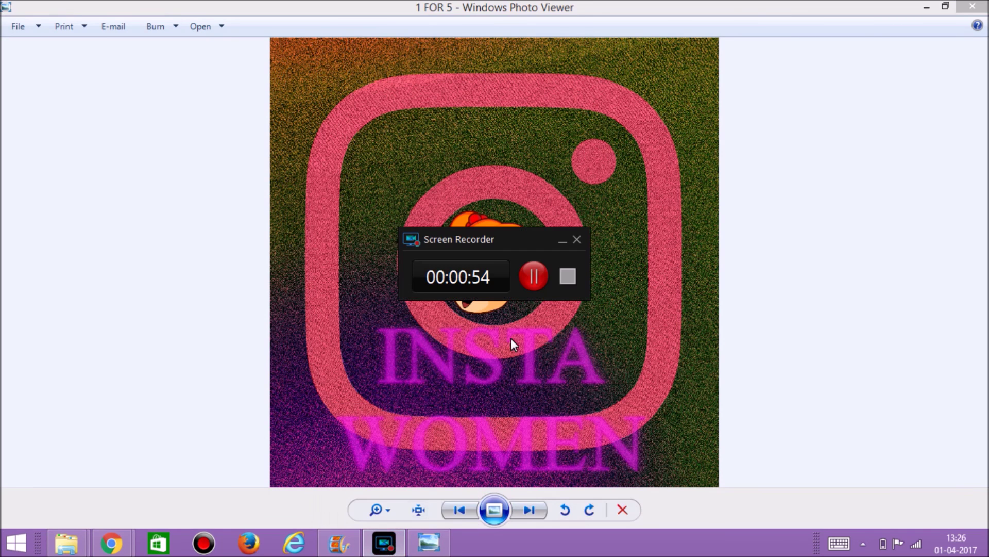